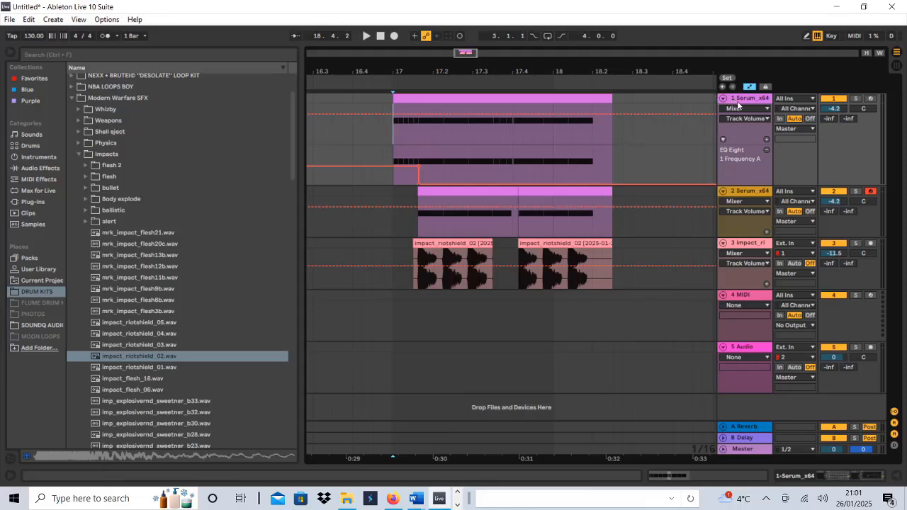
Solo the first Serum track and open the Serum plug-in window from its device chain.
click(744, 97)
click(855, 99)
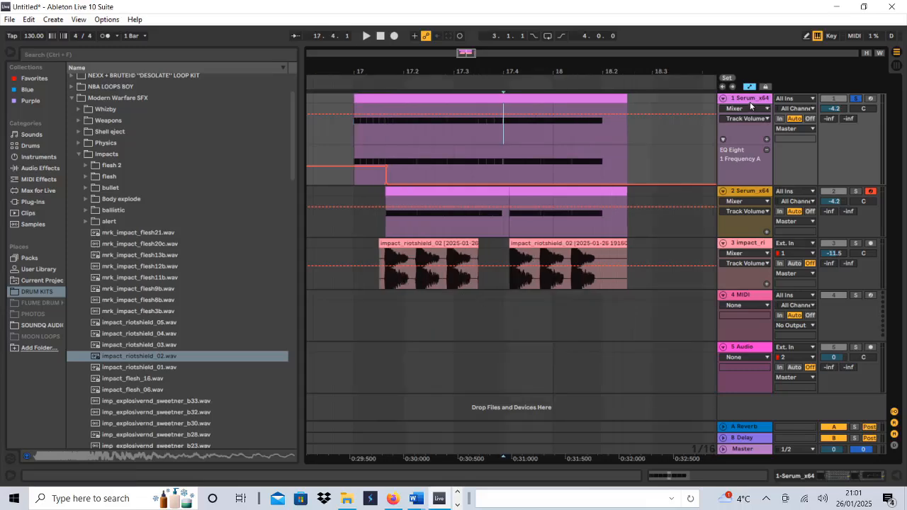
click(750, 100)
click(872, 478)
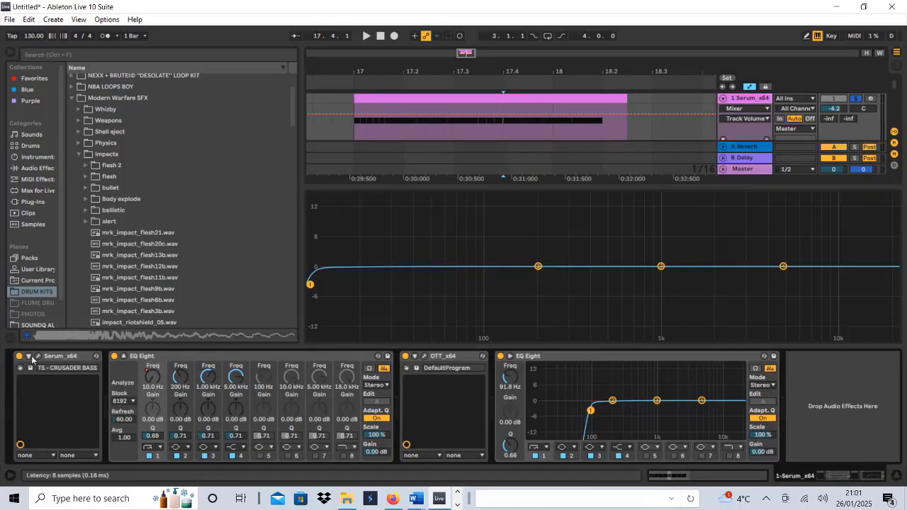
click(38, 356)
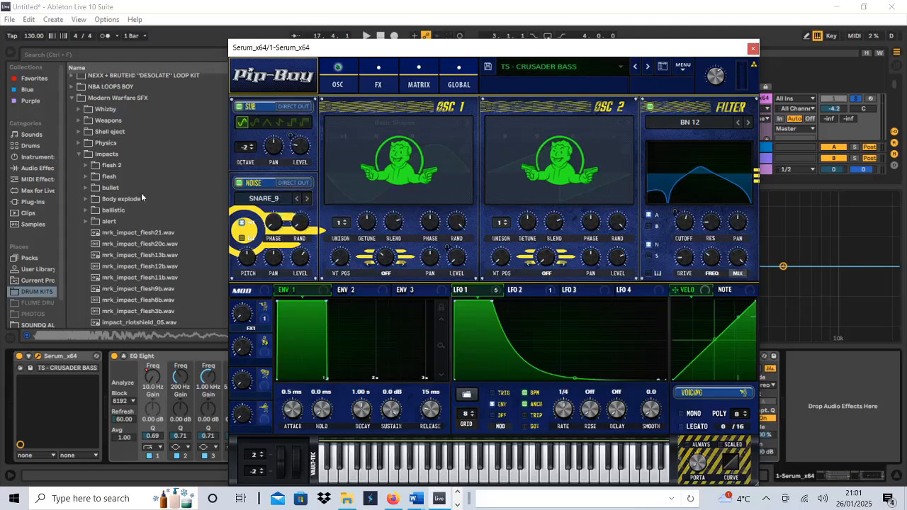
Audition several impact samples in the Modern Warfare SFX Impacts folder, including impact_flesh_06.wav, mrk_impact_flesh9b.wav and mrk_impact_flesh12b.wav.
scroll(58, 250, down, 1)
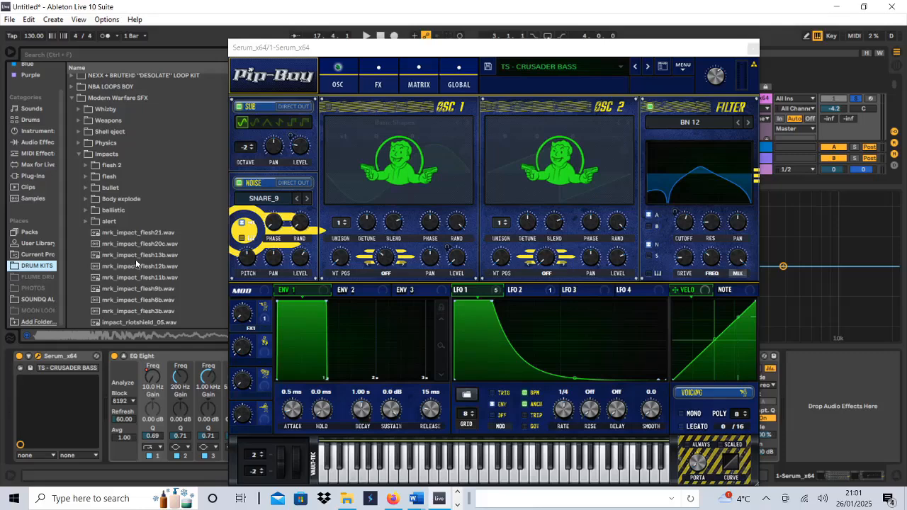
scroll(134, 260, down, 3)
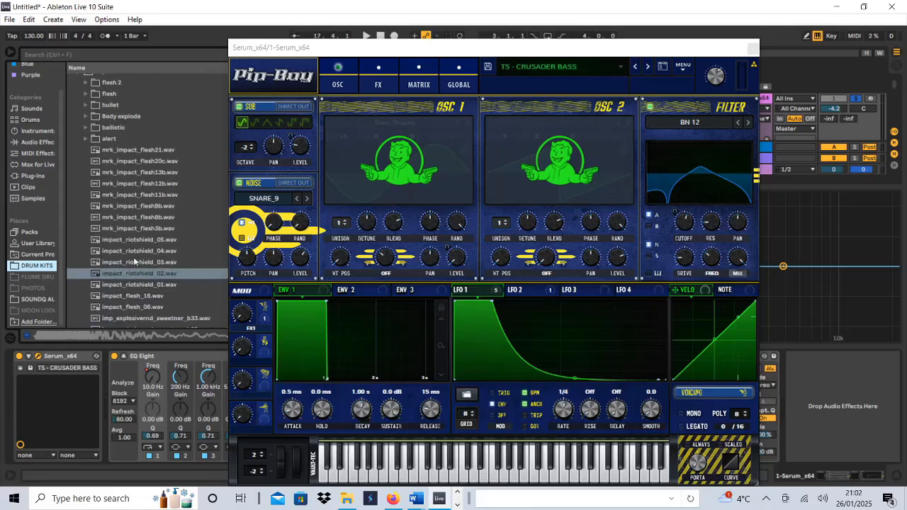
scroll(134, 262, down, 1)
click(134, 261)
click(132, 276)
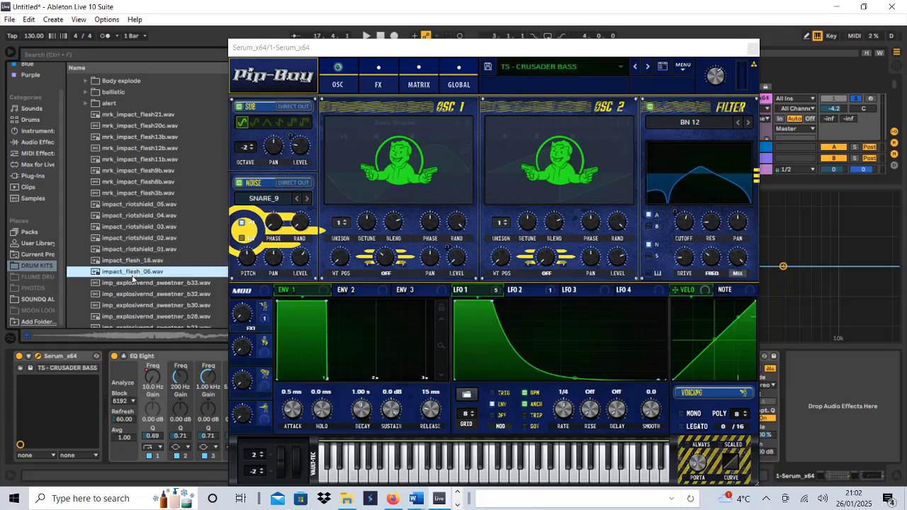
click(125, 205)
click(123, 172)
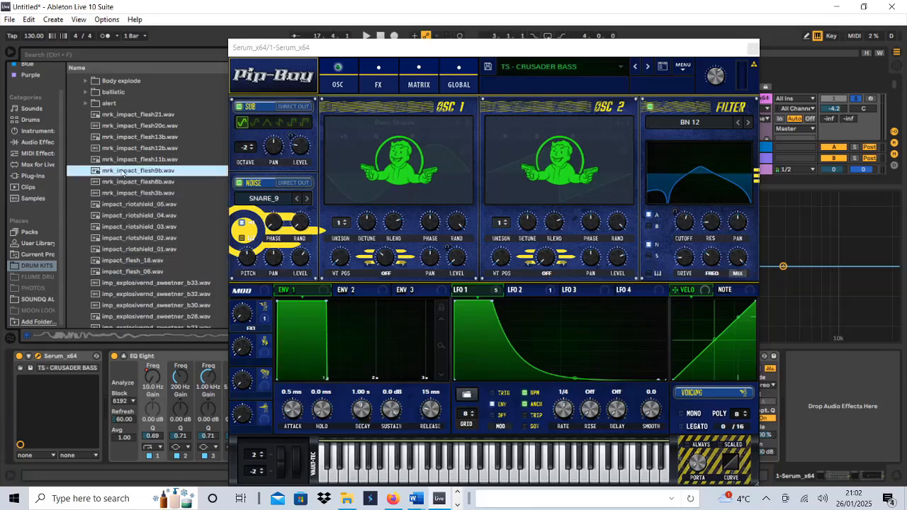
click(118, 149)
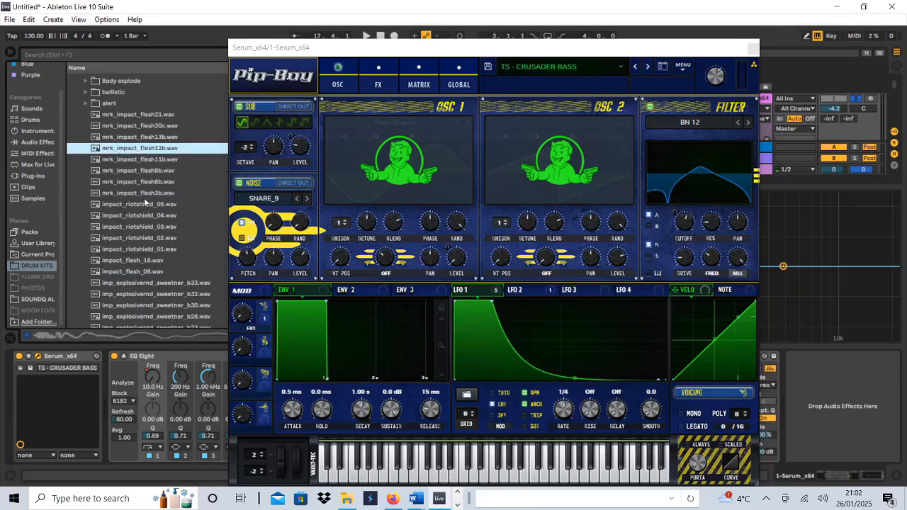
Expand the bullet folder's npc subfolder and audition several blt_imp_wood samples, ending with blt_imp_wood_04.wav.
scroll(108, 177, up, 3)
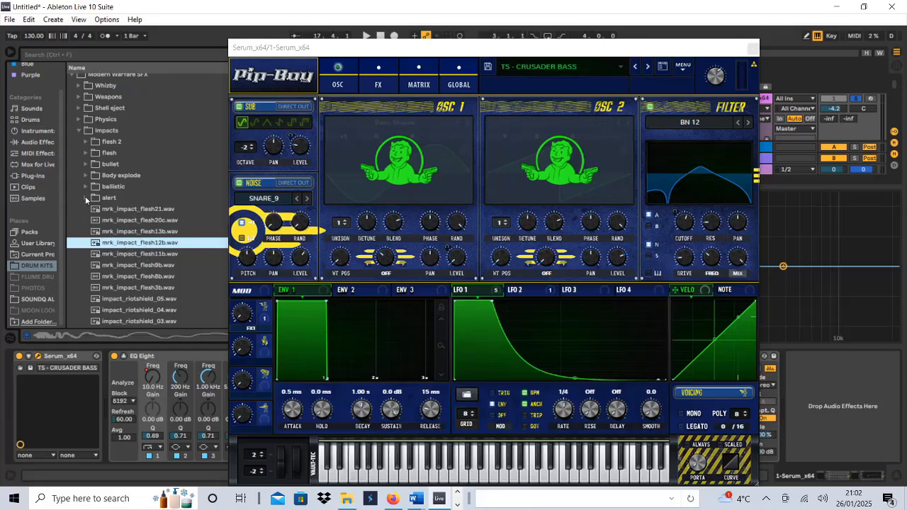
click(85, 165)
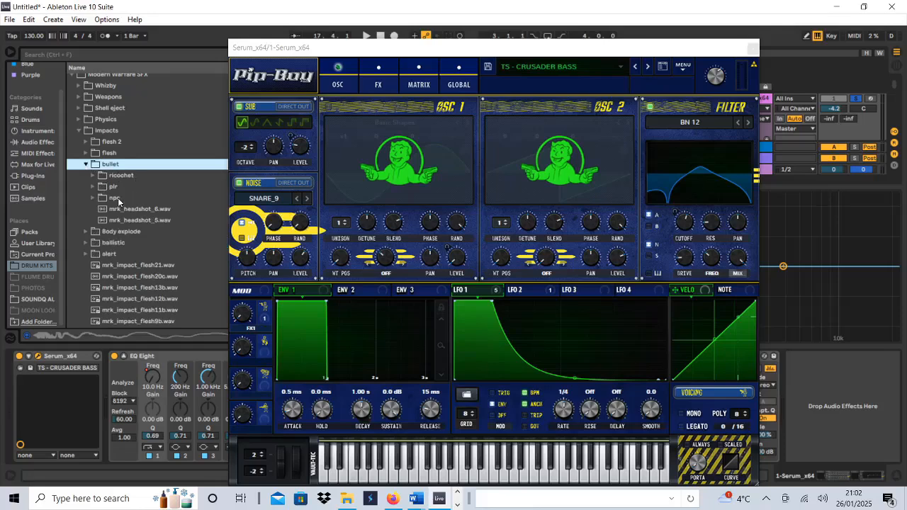
click(94, 198)
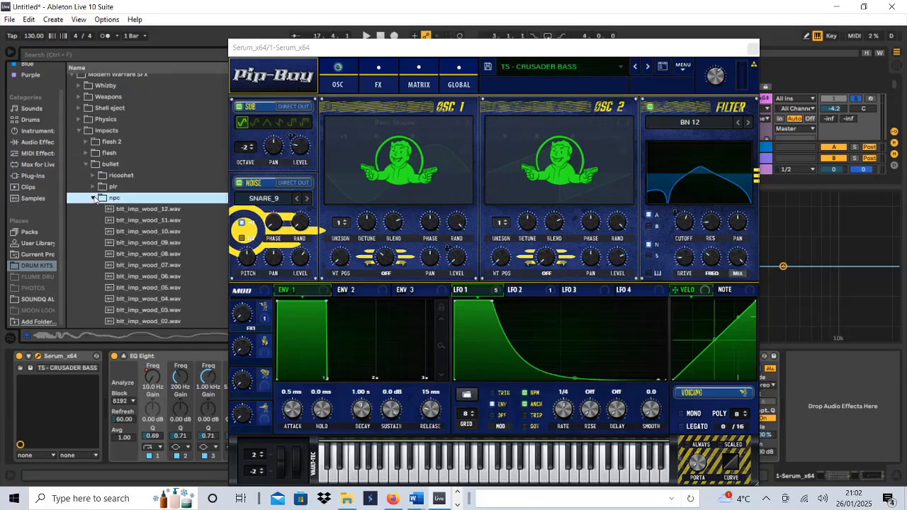
click(130, 244)
click(135, 276)
click(139, 300)
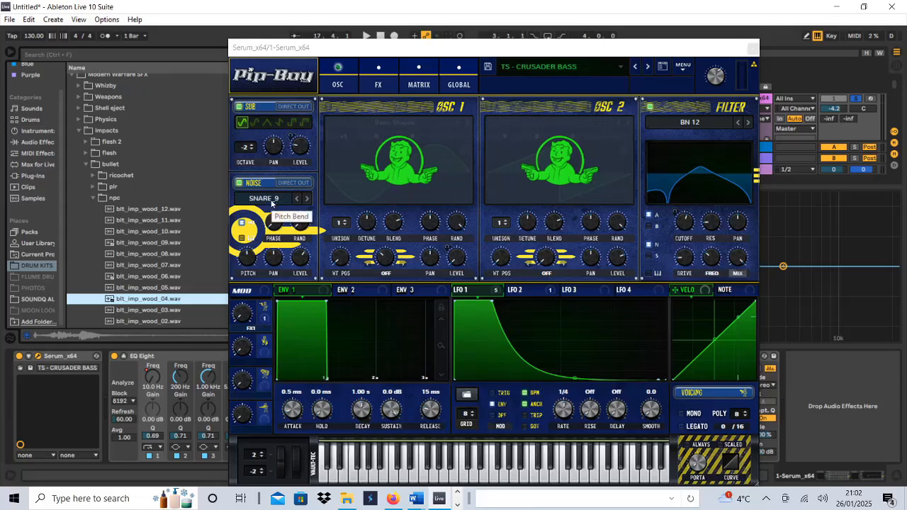
Search the drum kits for "snare_9" and audition SNARE_9.wav in the EDM TS - HELL DRUM KIT snares folder.
click(124, 53)
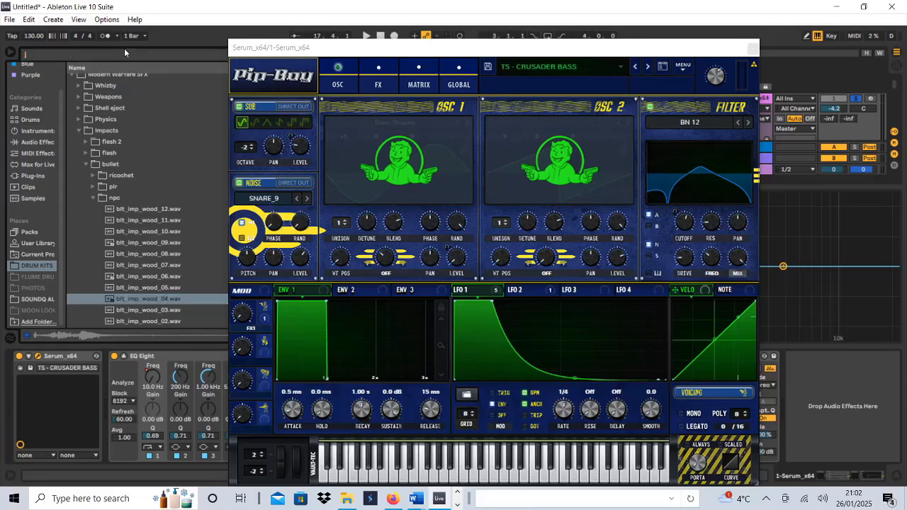
text(snare)
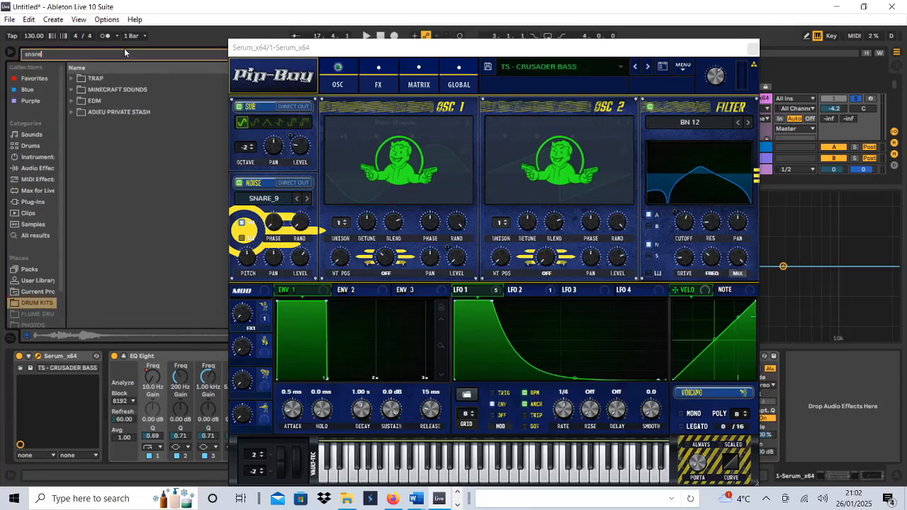
text(_9)
click(95, 90)
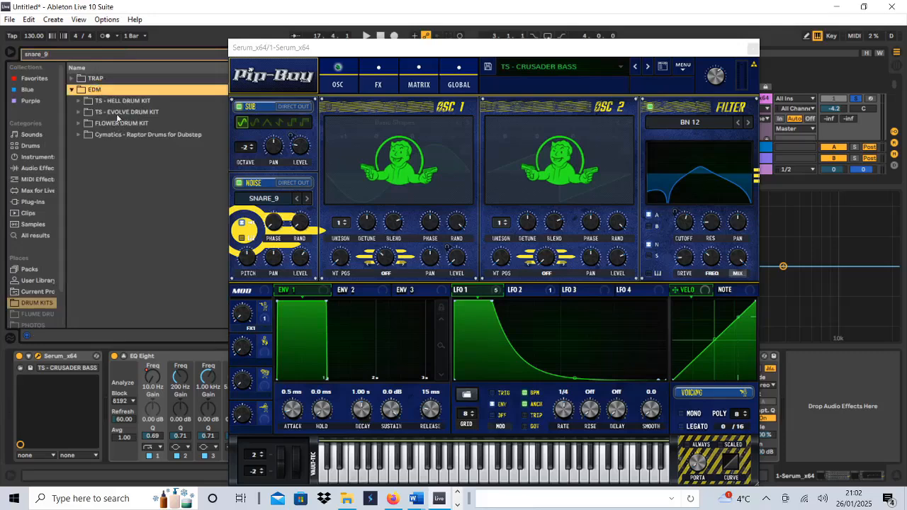
click(110, 99)
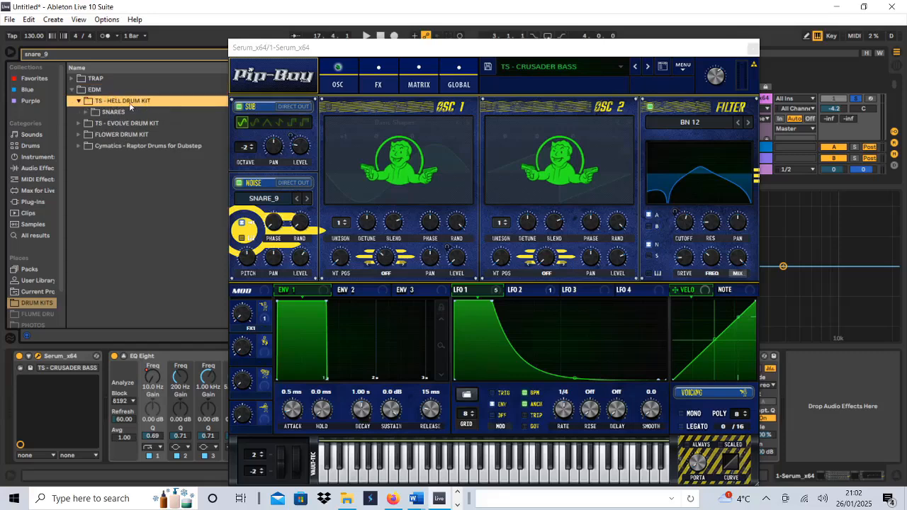
click(88, 113)
click(119, 124)
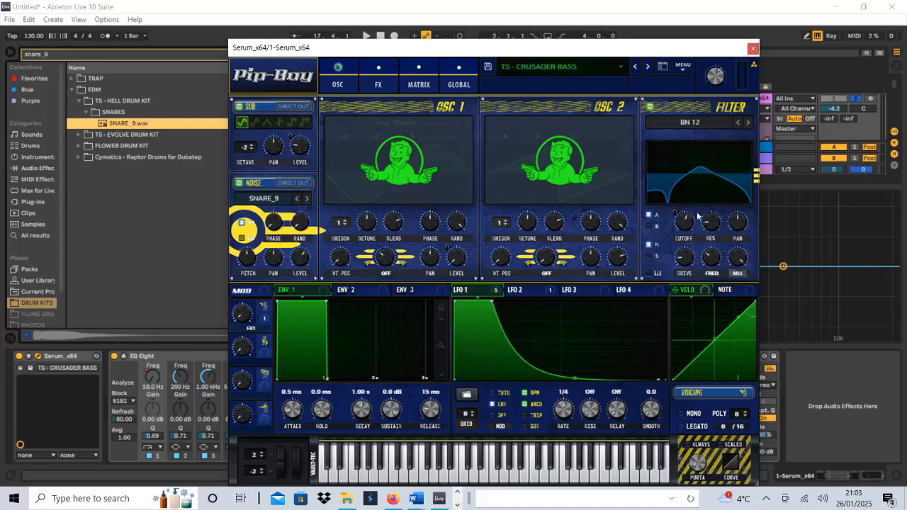
Examine Serum's filter cutoff, the LFO 1 modulation targets and the sub oscillator level.
mouse_move(686, 227)
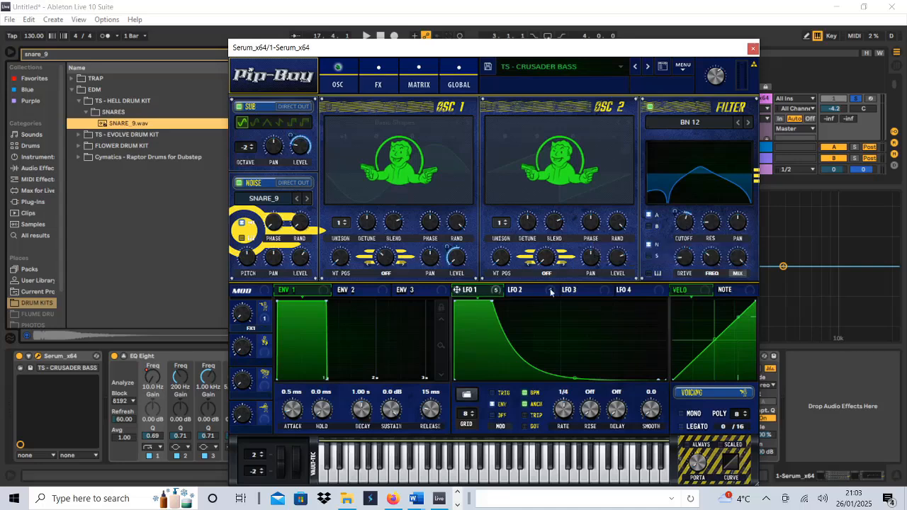
mouse_move(507, 291)
mouse_move(300, 148)
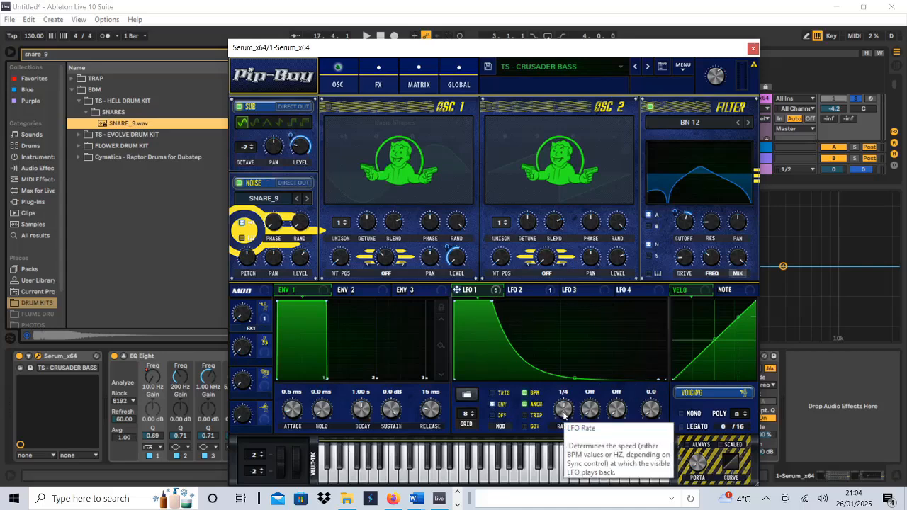
Show Serum's effects and review the distortion type choices, keeping Tube, along with the drive and compressor settings.
click(369, 75)
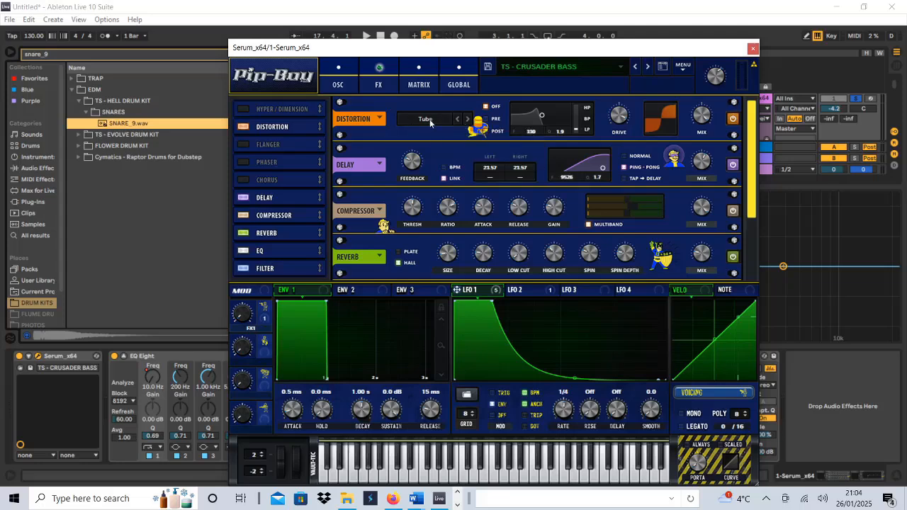
click(435, 120)
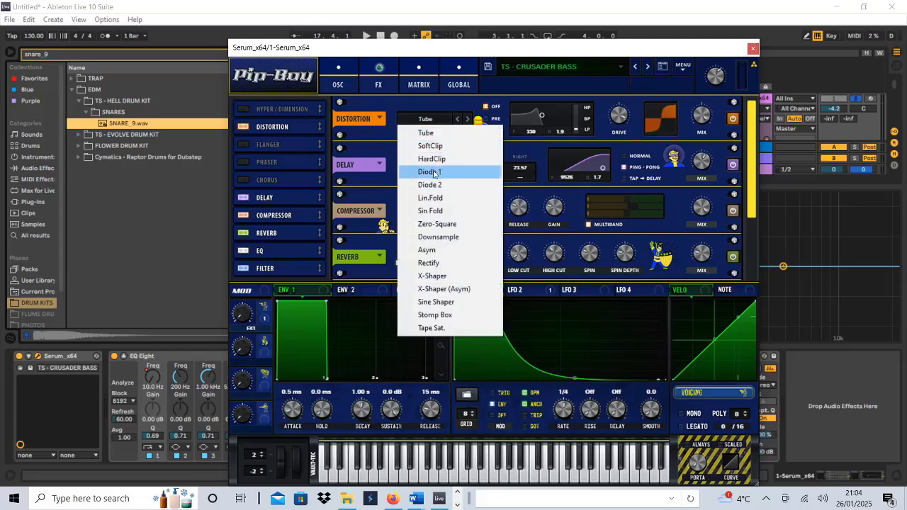
click(423, 108)
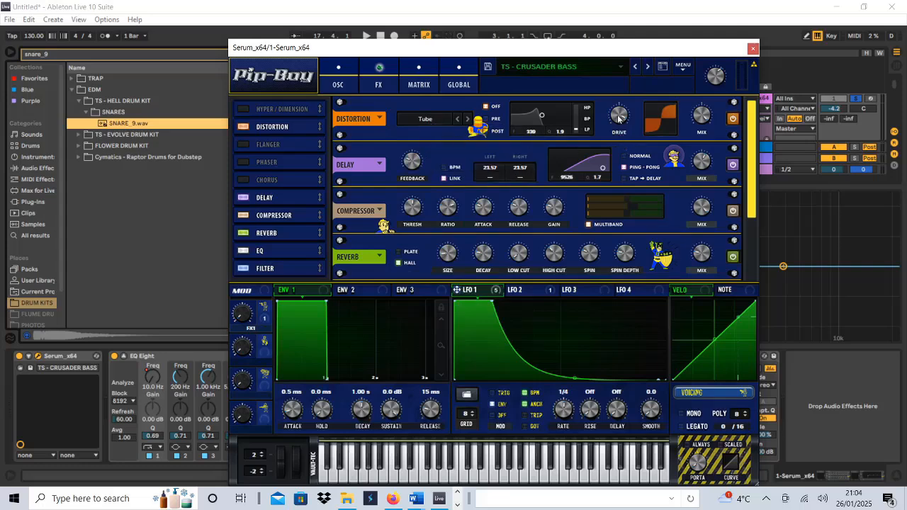
mouse_move(618, 119)
mouse_move(625, 203)
Examine the reverb's decay, size and mix and the EQ's low-band frequency and Q in Serum's effects rack.
drag(754, 150, 753, 218)
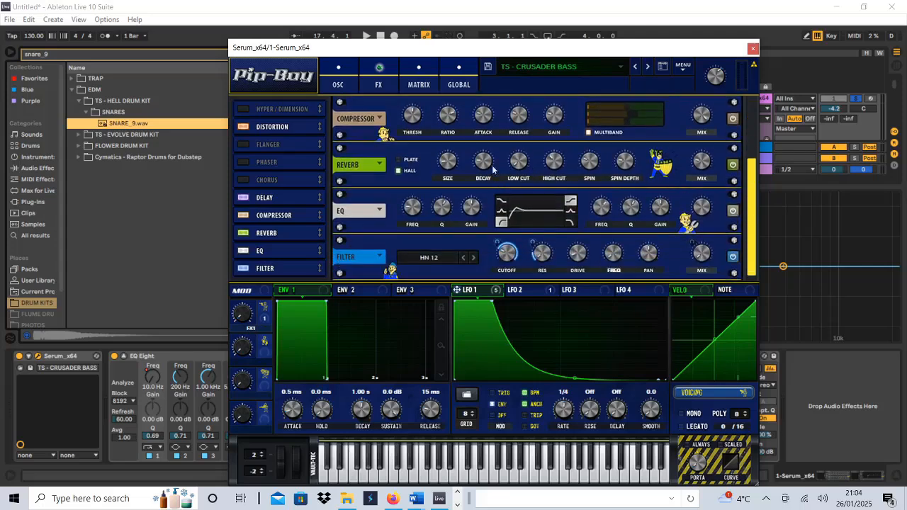
mouse_move(482, 165)
mouse_move(455, 164)
mouse_move(705, 164)
mouse_move(415, 210)
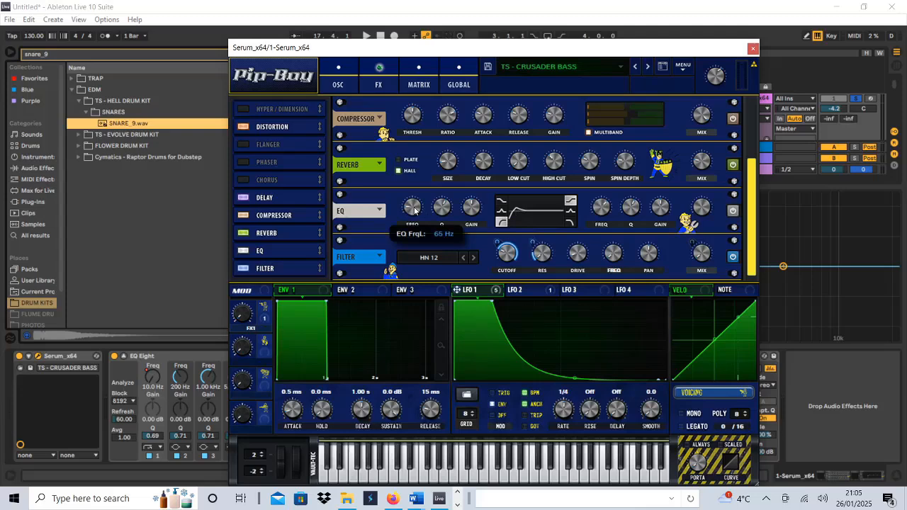
mouse_move(451, 210)
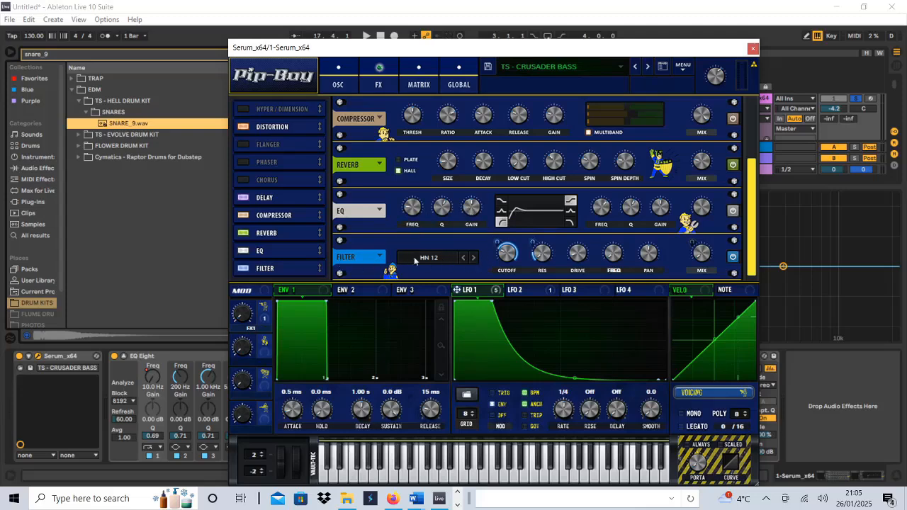
Inspect the LFO 1 modulation amounts on the effects filter's cutoff and resonance, and view the LFO 1 shape.
mouse_move(508, 263)
mouse_move(497, 241)
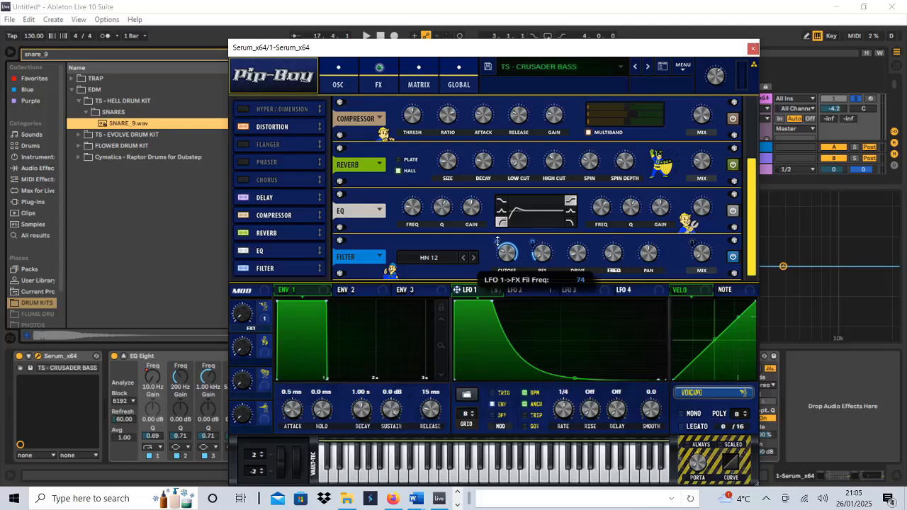
mouse_move(538, 256)
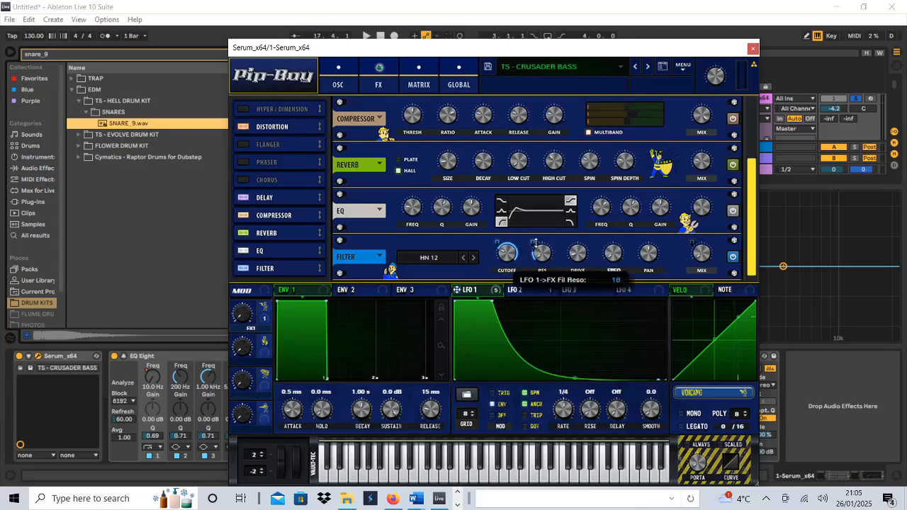
click(538, 291)
click(469, 290)
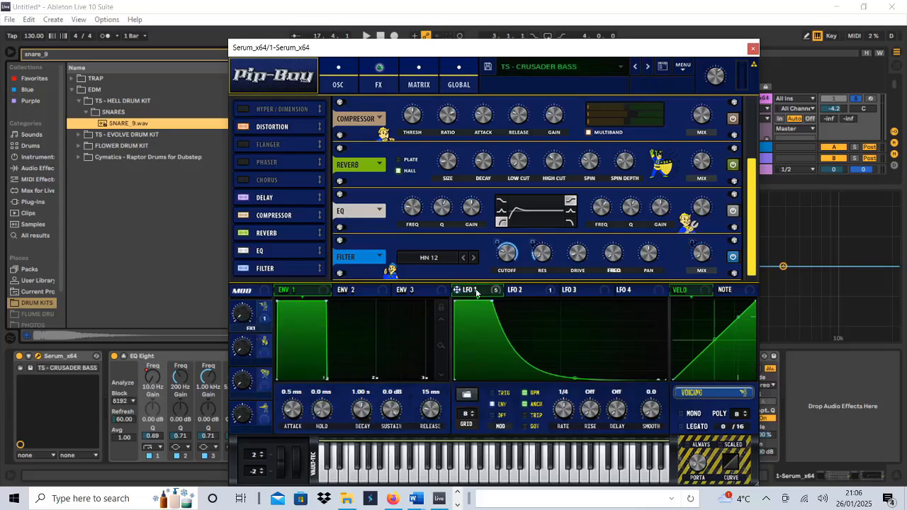
Show Serum's modulation matrix and examine the LFO 2 routing to master tune, its shape and its envelope mode.
click(419, 80)
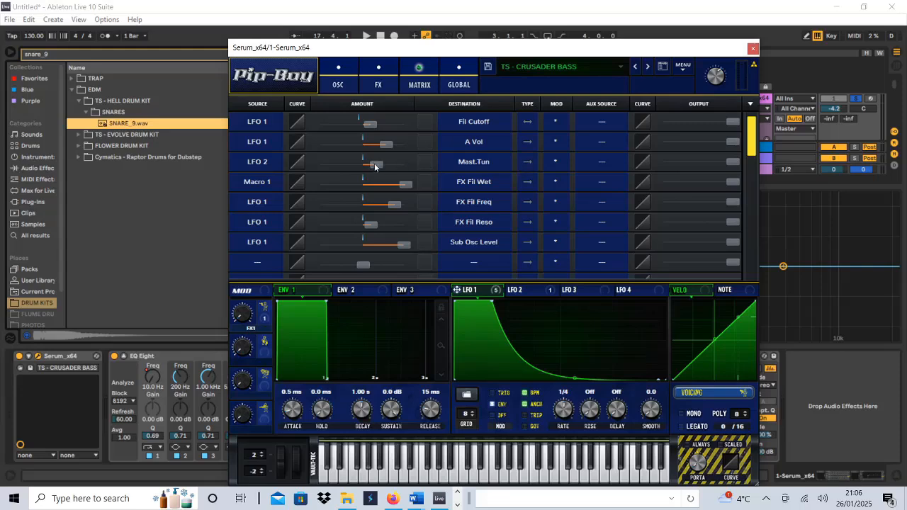
mouse_move(375, 165)
click(533, 289)
mouse_move(533, 289)
mouse_down()
mouse_move(493, 345)
mouse_move(454, 345)
mouse_up()
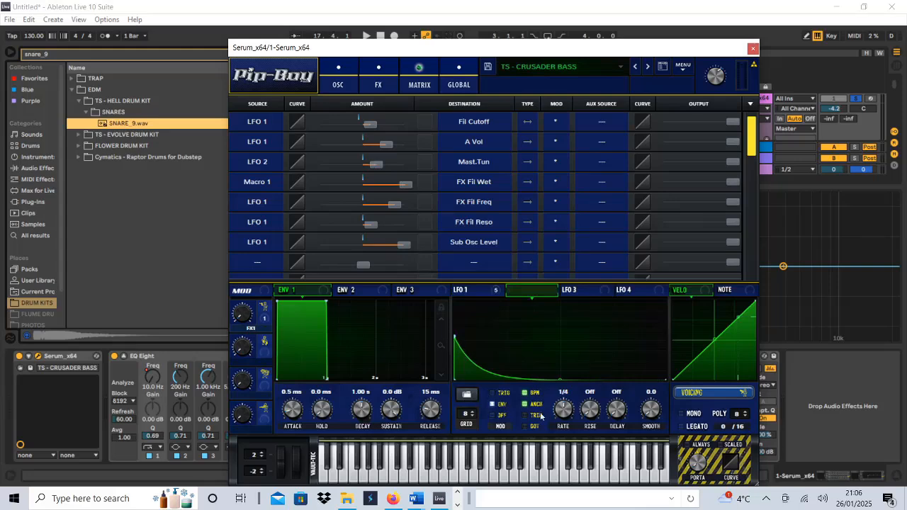
click(492, 405)
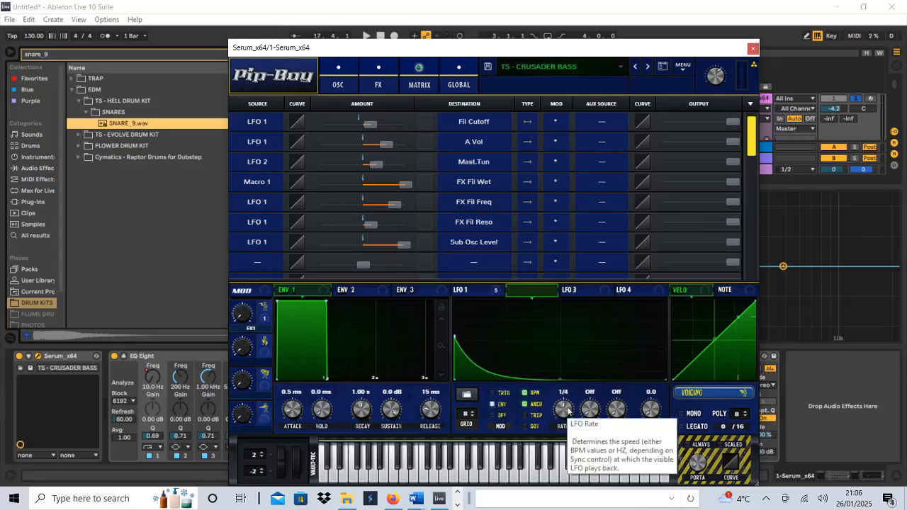
Close the Serum window and play the soloed Serum clip from bar 17 with the first EQ Eight selected.
click(753, 49)
click(239, 363)
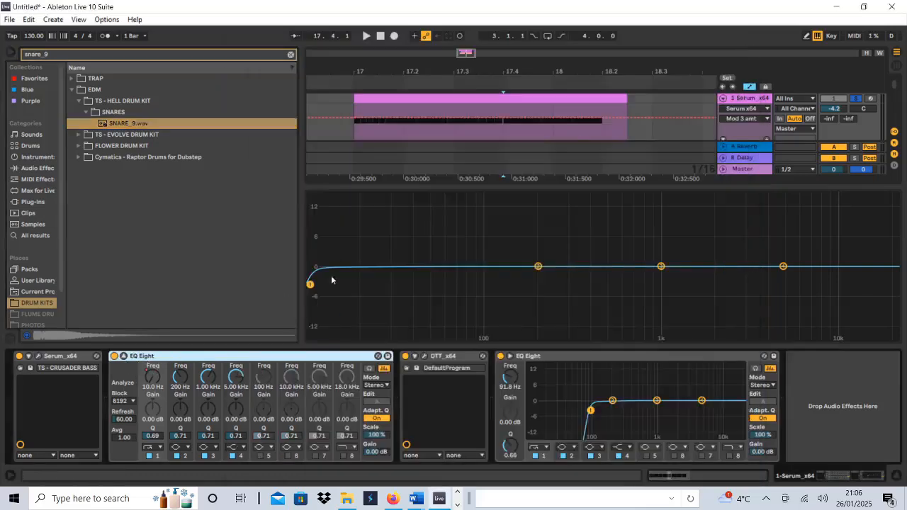
click(357, 132)
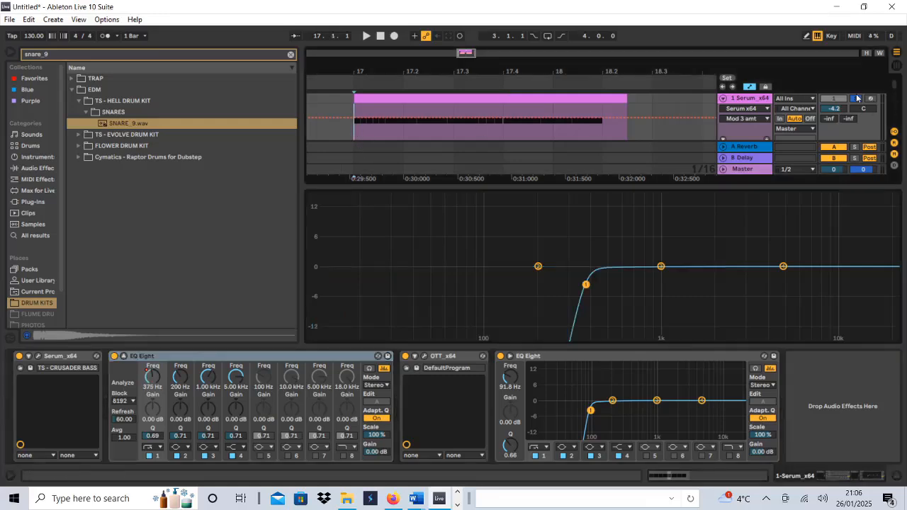
key(space)
key(space)
key(space)
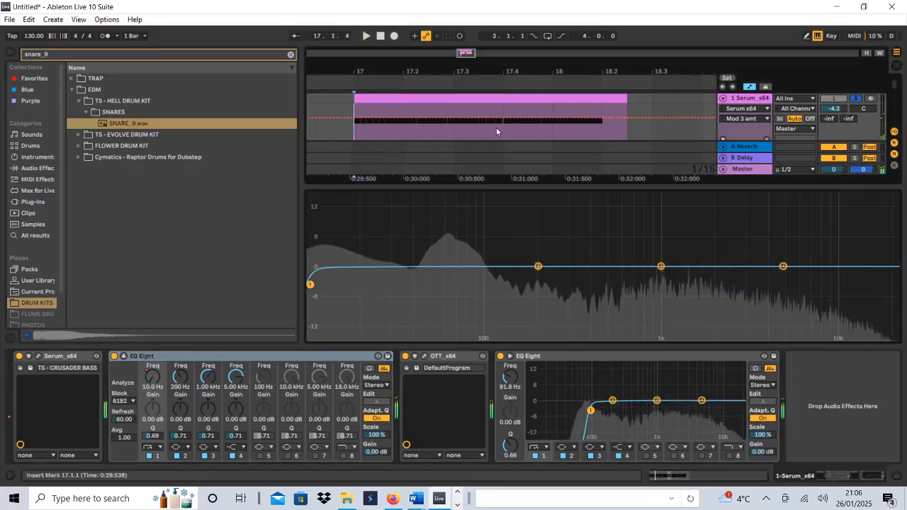
key(space)
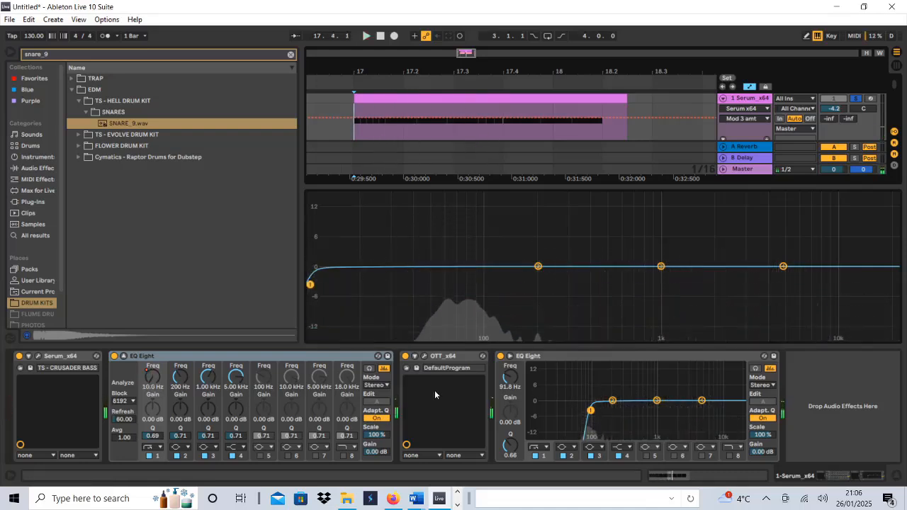
Review the OTT compressor's depth, time and gain settings on the first Serum track, close it, and select the second EQ Eight.
click(424, 356)
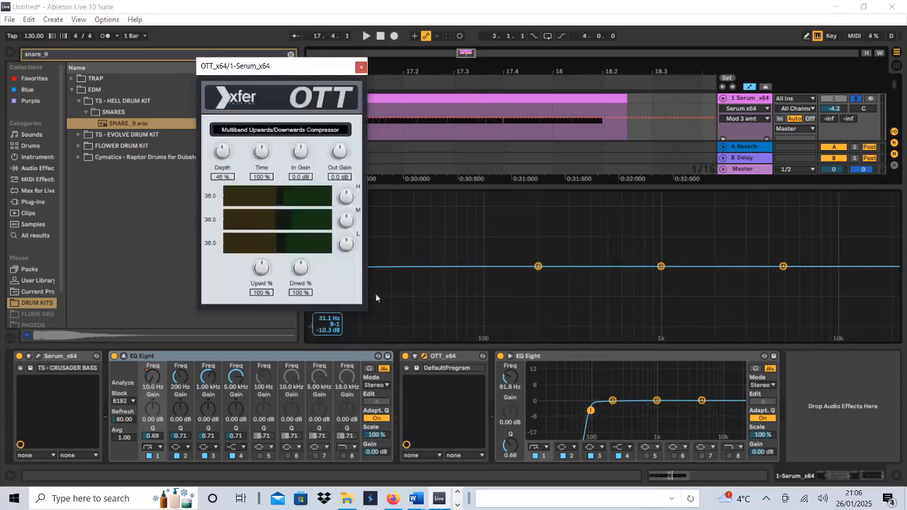
click(360, 66)
click(595, 357)
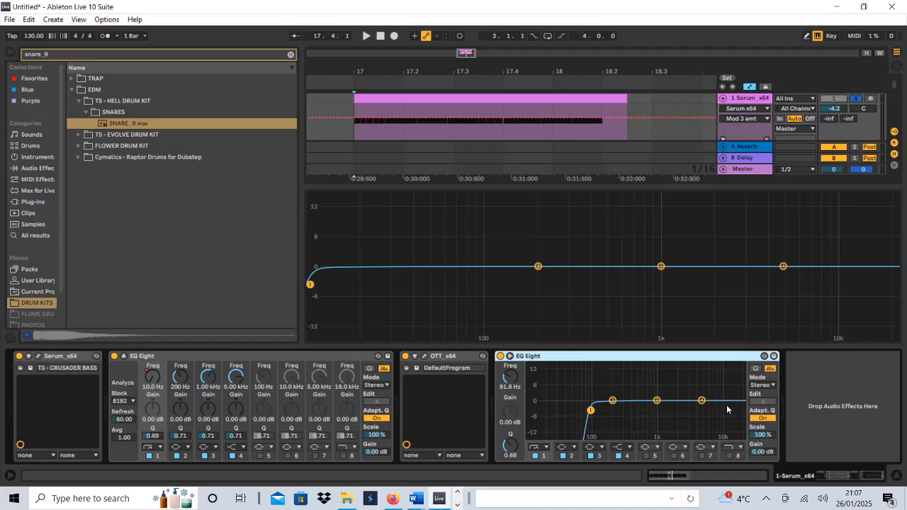
Zoom in on the first impact_riotshield_02 clip and clear the browser search to show the Modern Warfare SFX impact folders.
click(896, 478)
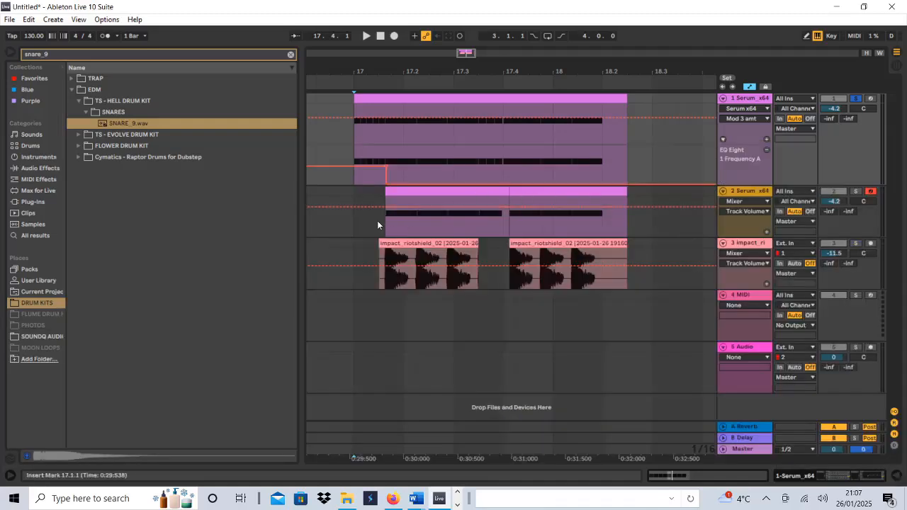
click(387, 283)
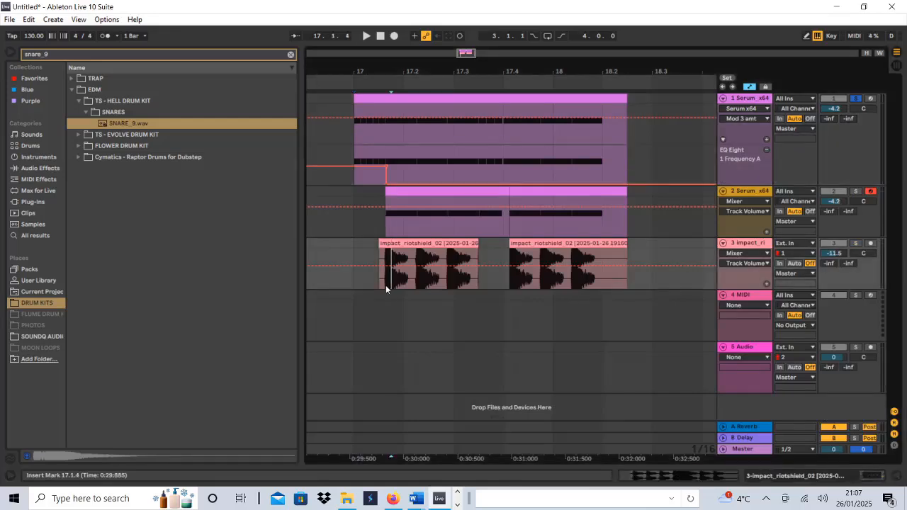
mouse_move(464, 54)
mouse_down()
mouse_move(461, 74)
mouse_move(462, 54)
mouse_up()
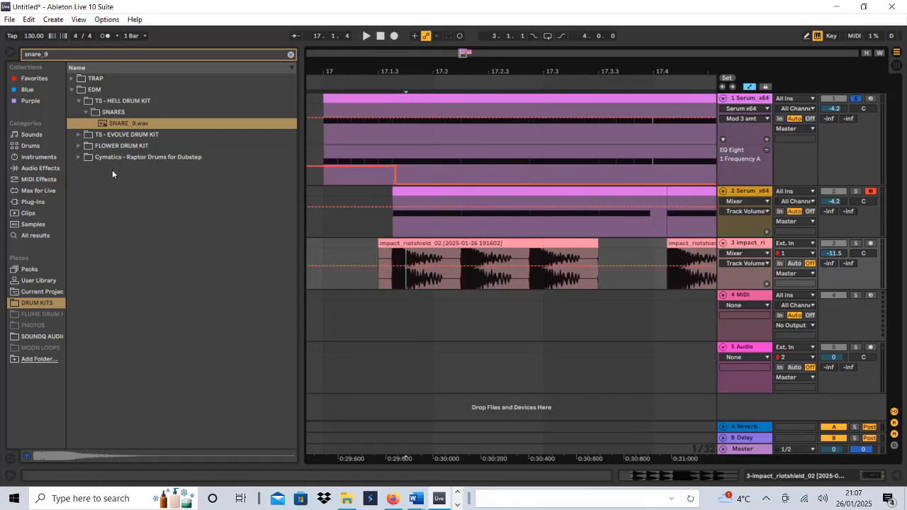
click(291, 55)
scroll(103, 155, up, 1)
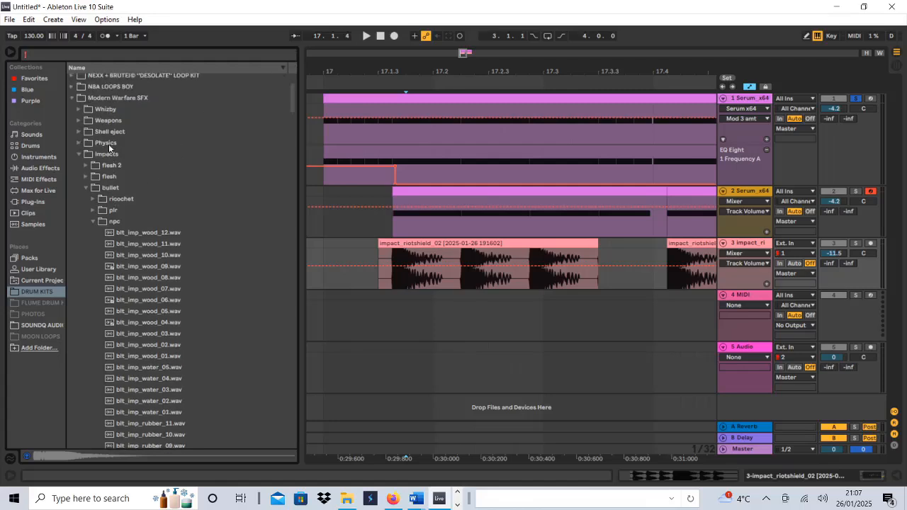
Solo the impact track, play it from the clip's first hit, and show the track's EQ Eight.
click(391, 281)
click(856, 243)
key(space)
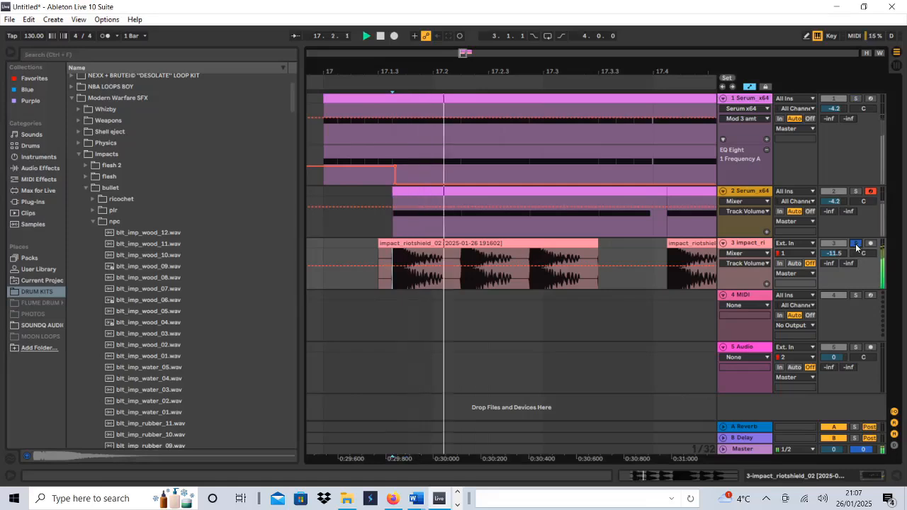
key(space)
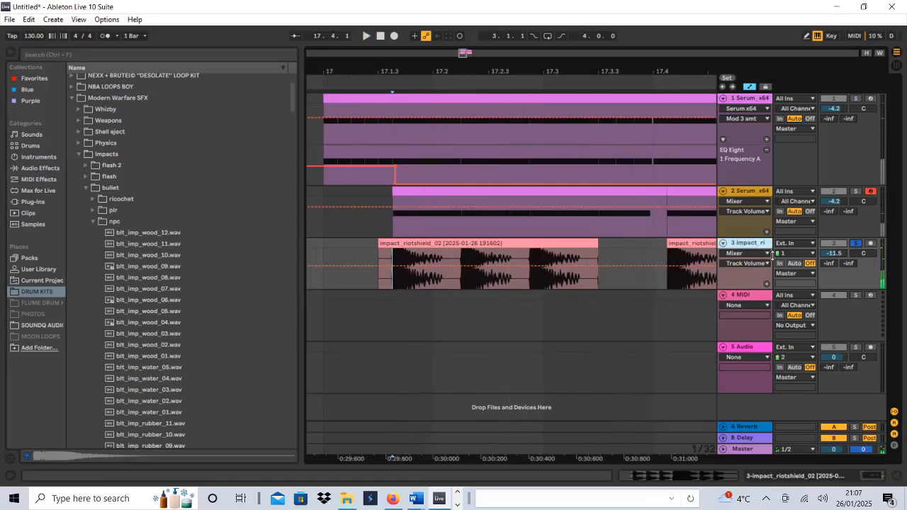
click(879, 476)
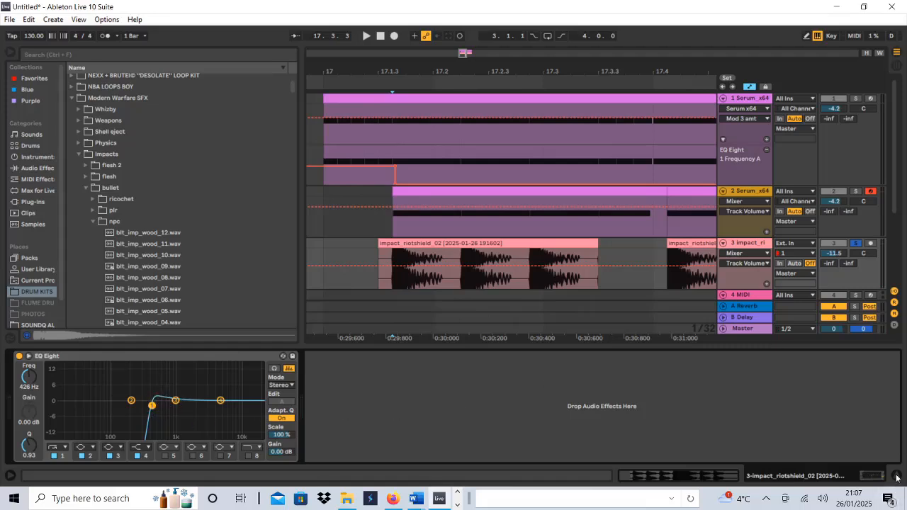
Solo the second Serum track, play its clip, and show the track's device chain with Serum and Amp.
key(ctrl+alt+l)
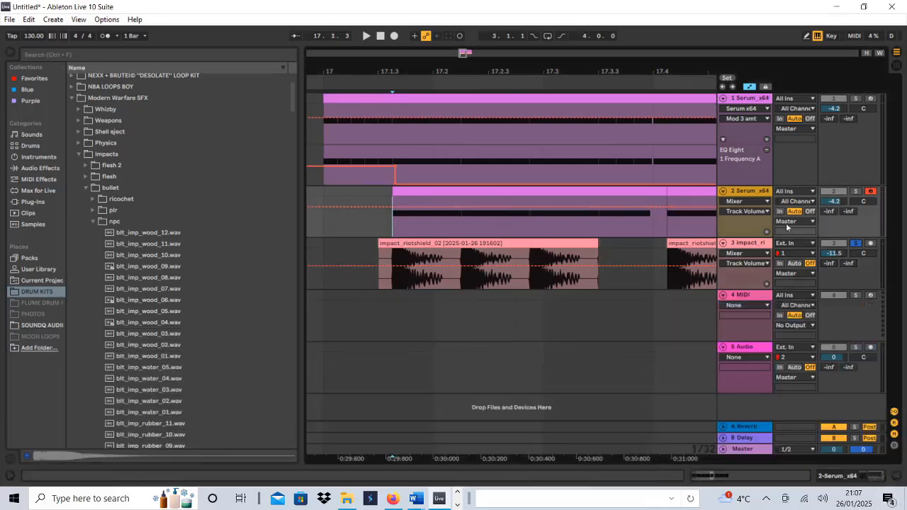
click(855, 190)
key(space)
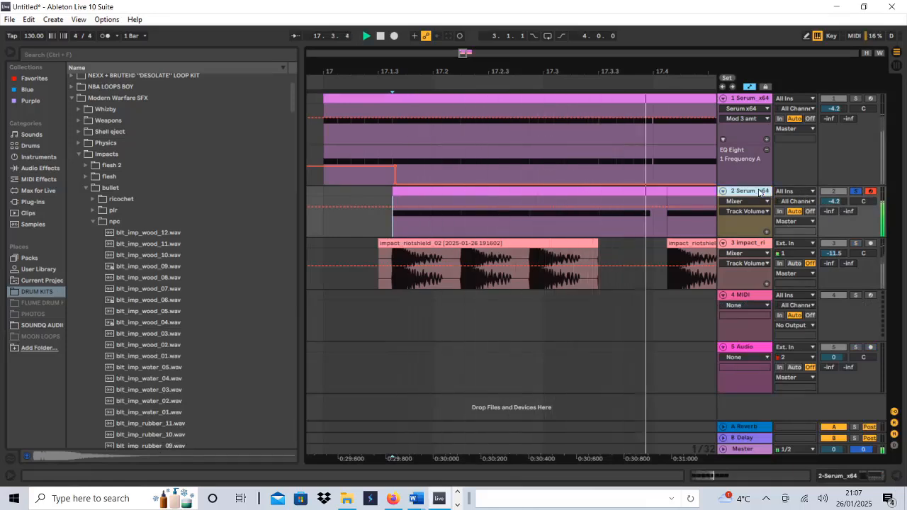
key(space)
click(877, 476)
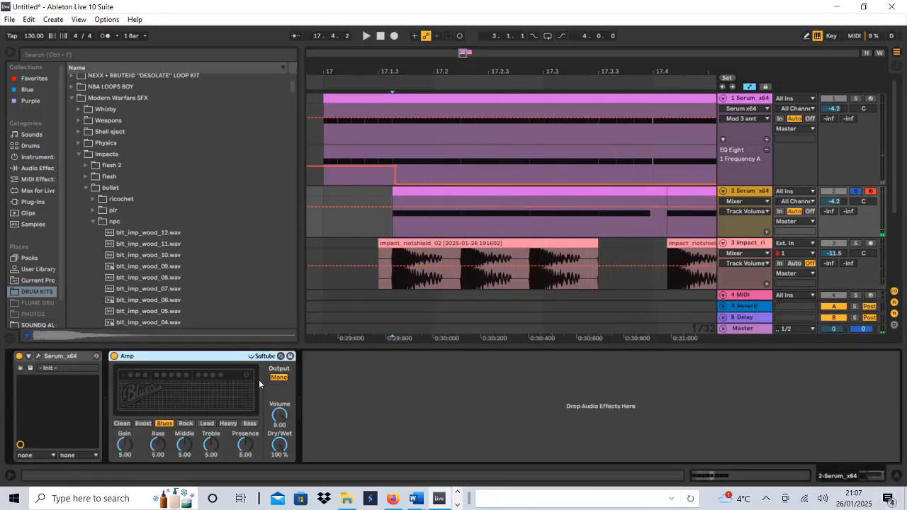
Play the soloed second Serum track while toggling the Amp's Blues setting to compare the sound with and without it.
key(space)
click(114, 356)
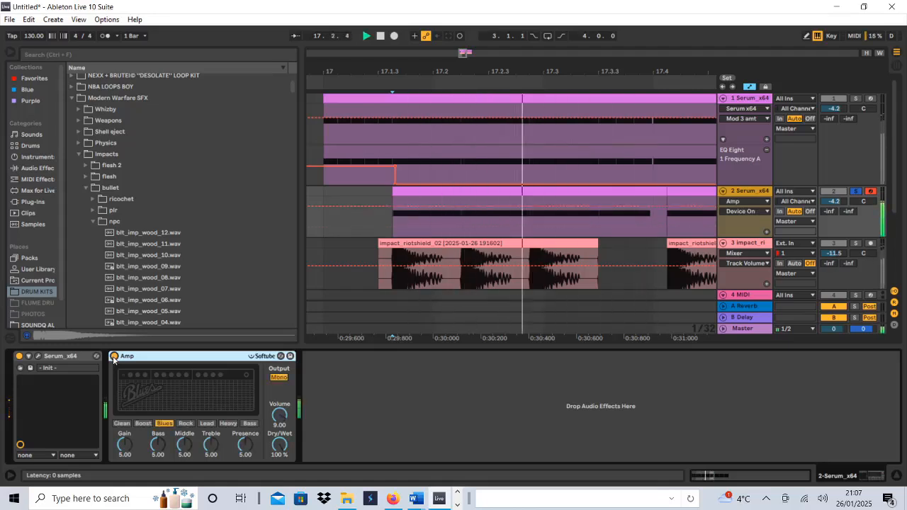
key(space)
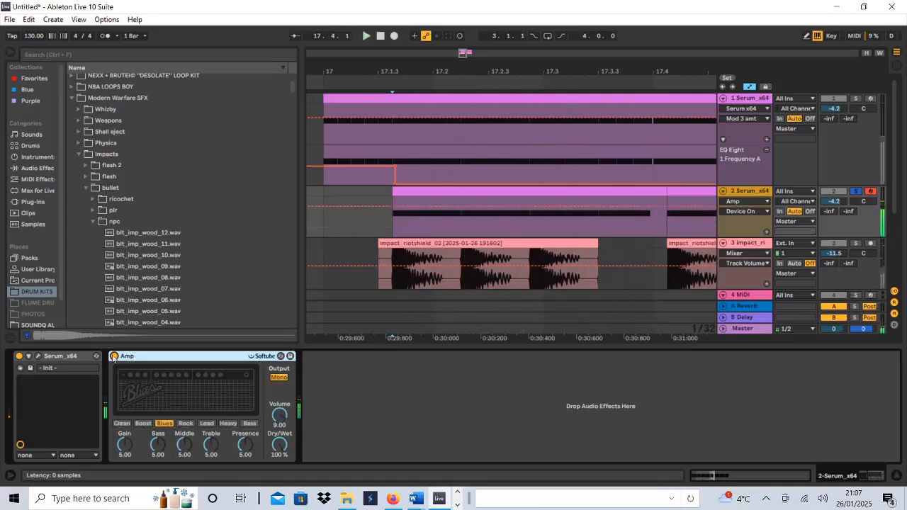
Inspect the second track's Serum patch: the sub oscillator, LFO routings in the matrix, effects rack, and LFO 1 and LFO 2 shapes.
click(38, 357)
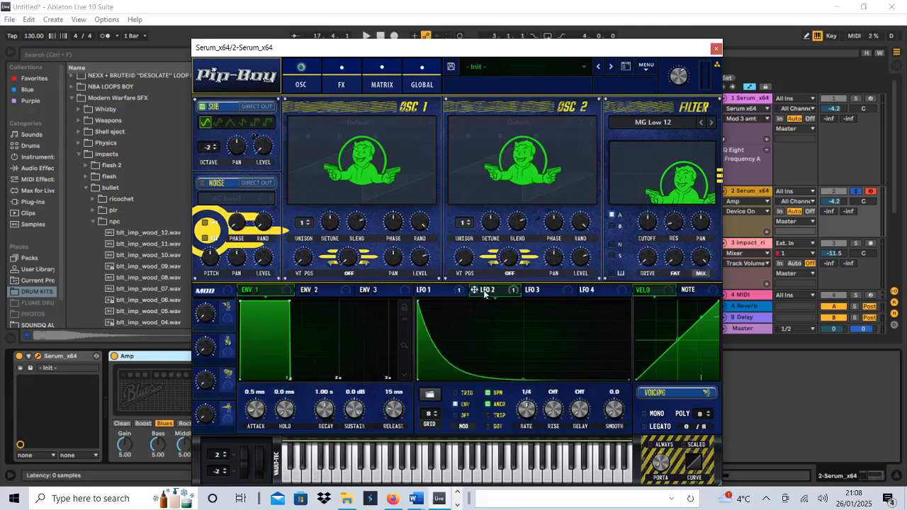
click(381, 82)
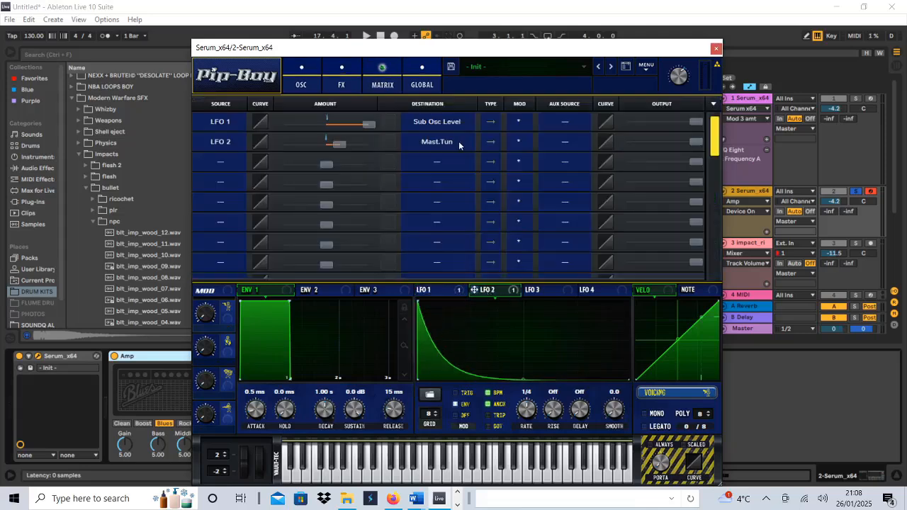
click(342, 78)
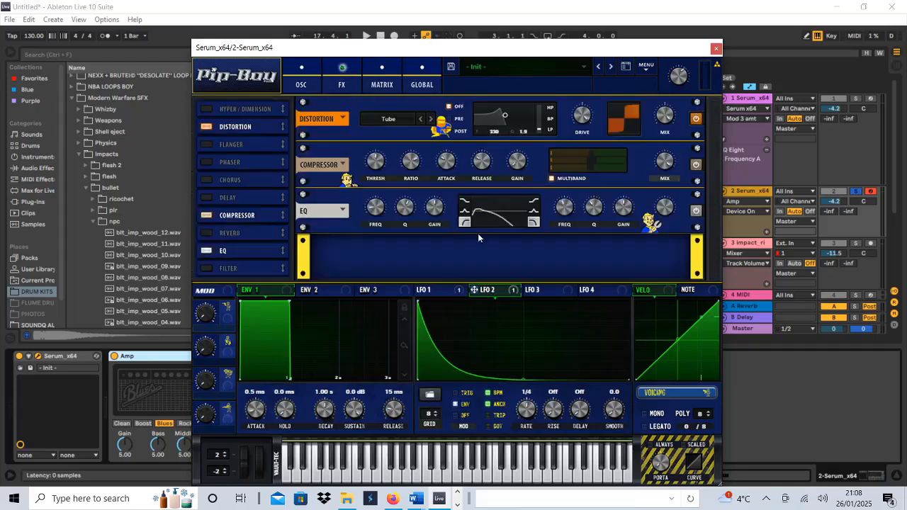
click(446, 292)
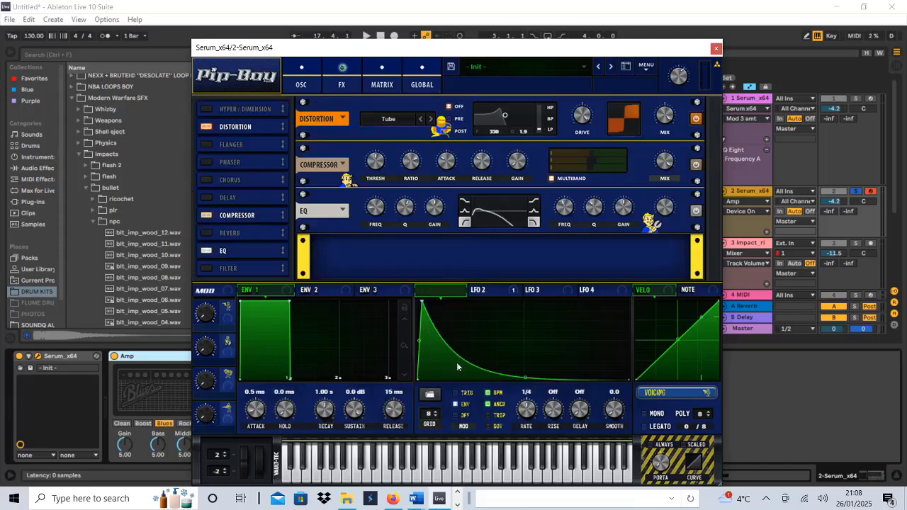
click(490, 292)
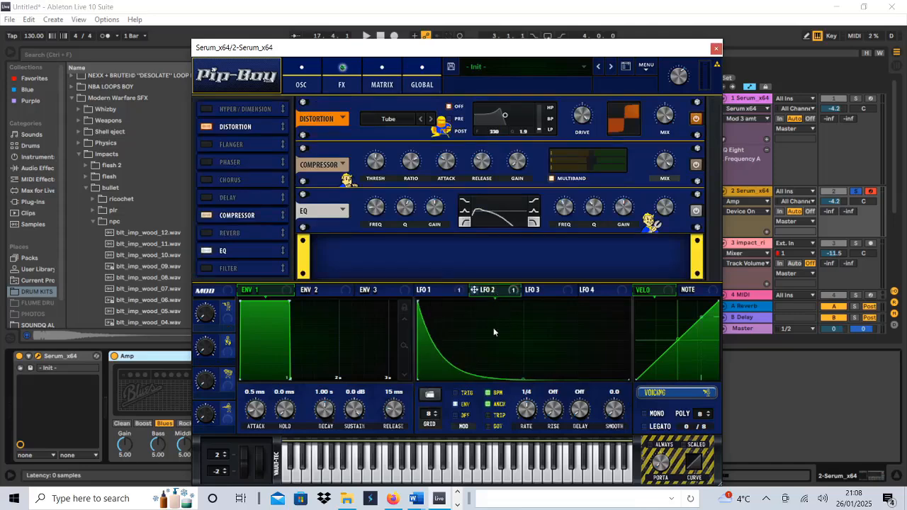
click(441, 292)
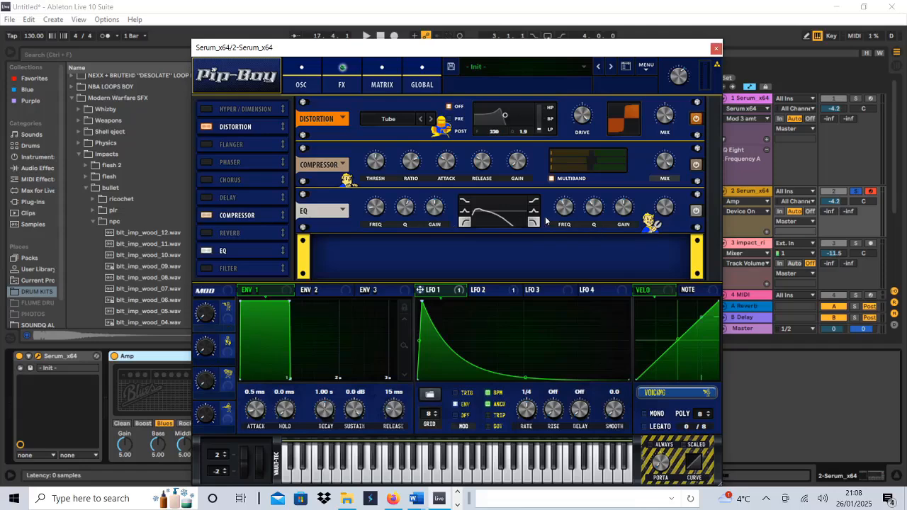
Close the Serum window, unsolo the tracks, and play all layers together from bar 17 with the full arrangement shown.
click(716, 48)
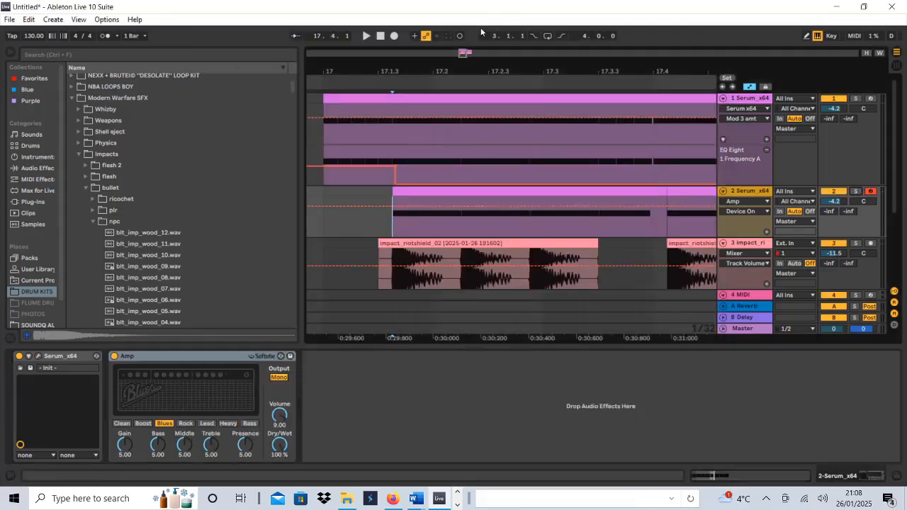
drag(465, 53, 468, 85)
click(394, 135)
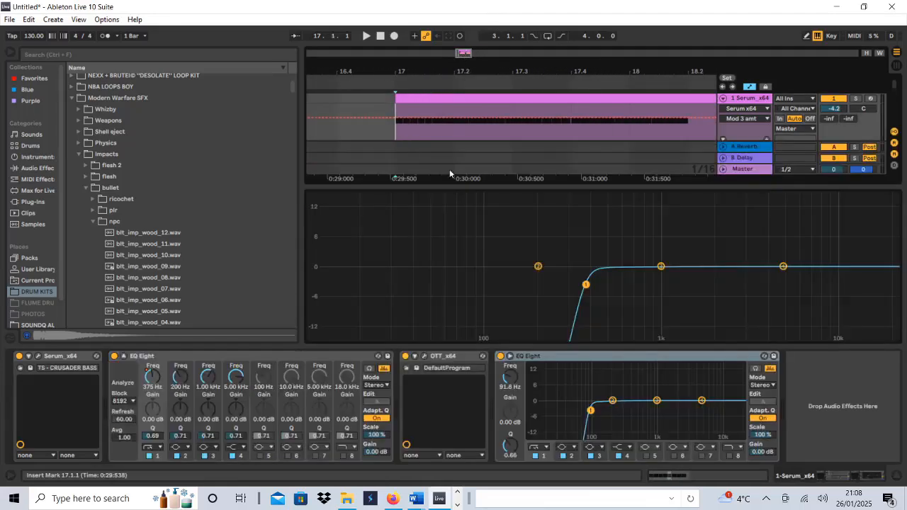
key(space)
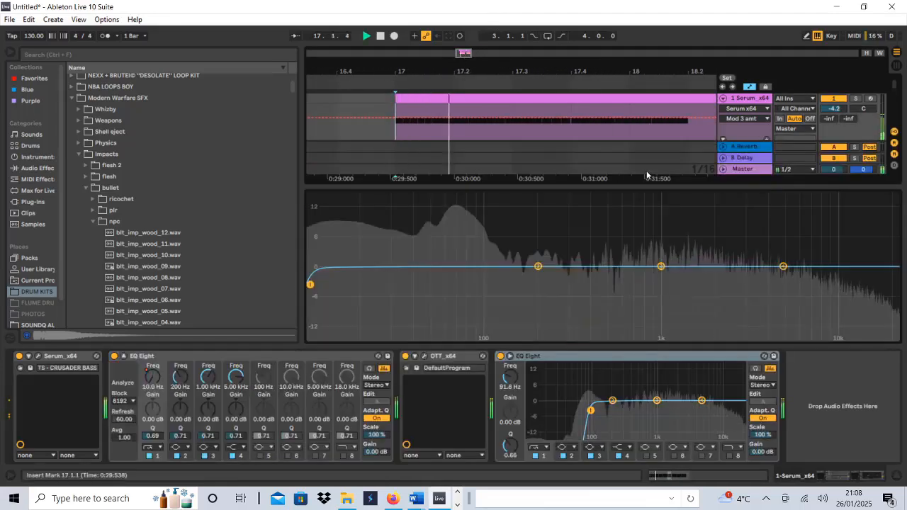
click(896, 476)
key(space)
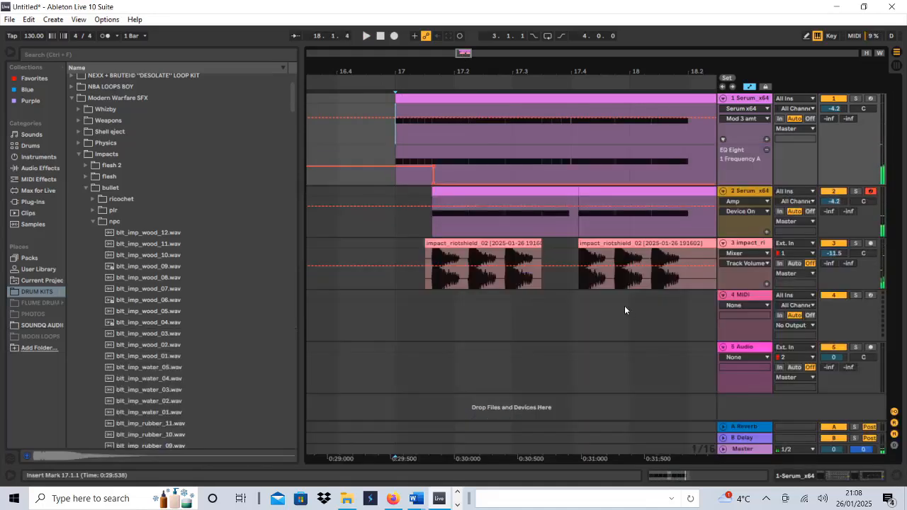